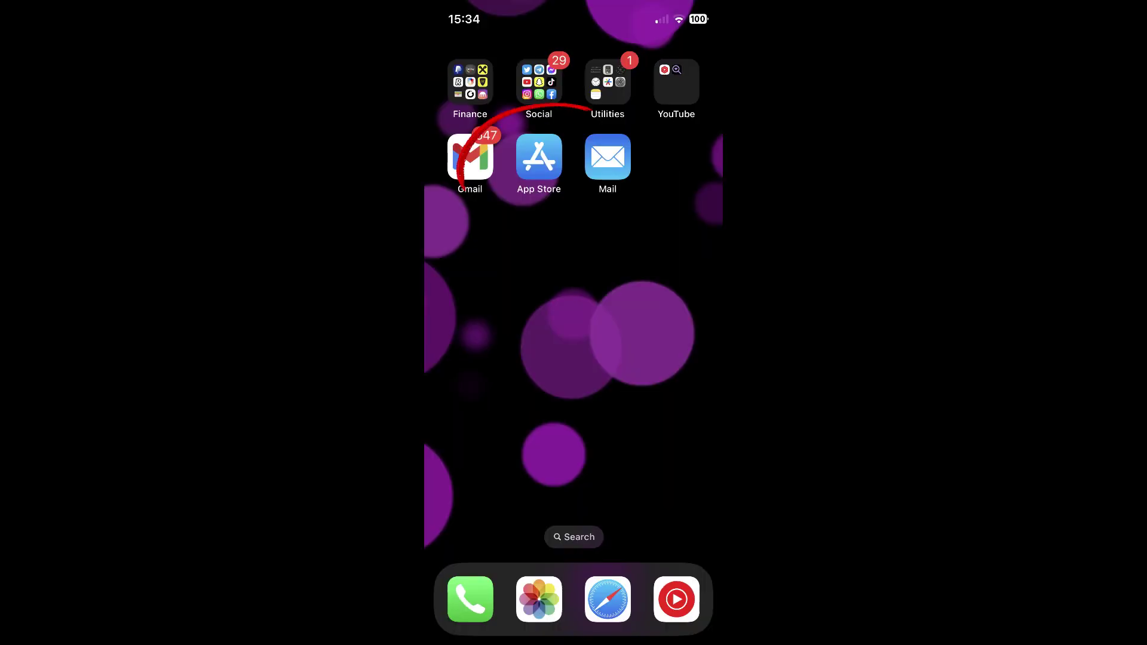
View the SmartGym subscription's 7-day free trial and yearly renewal price in App Store
click(538, 158)
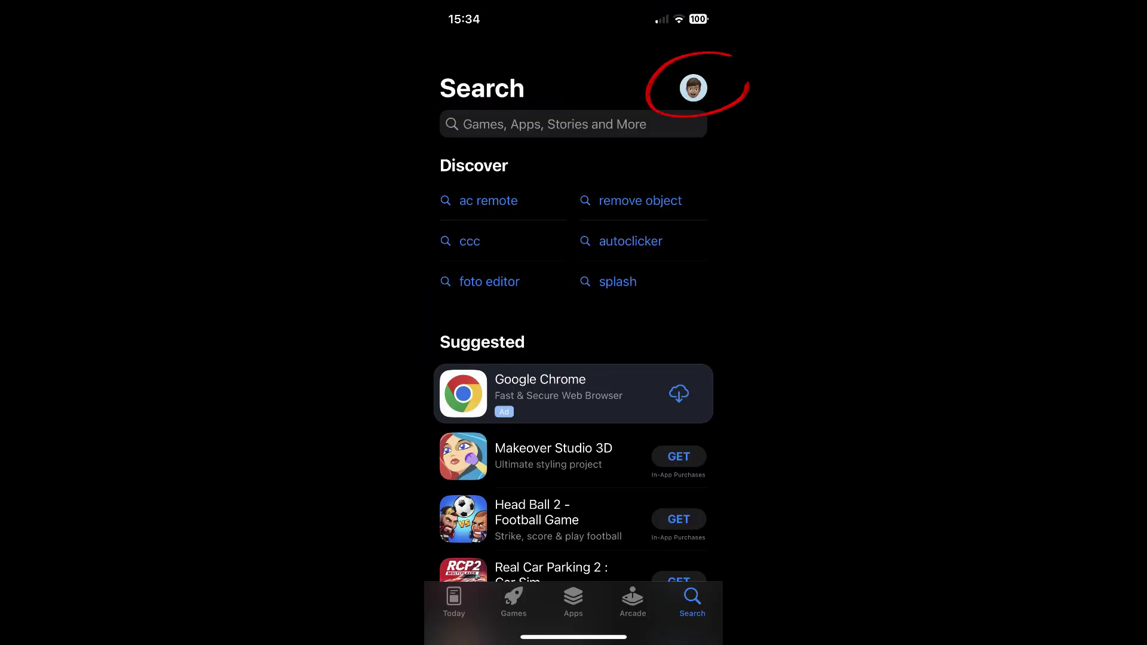
click(692, 89)
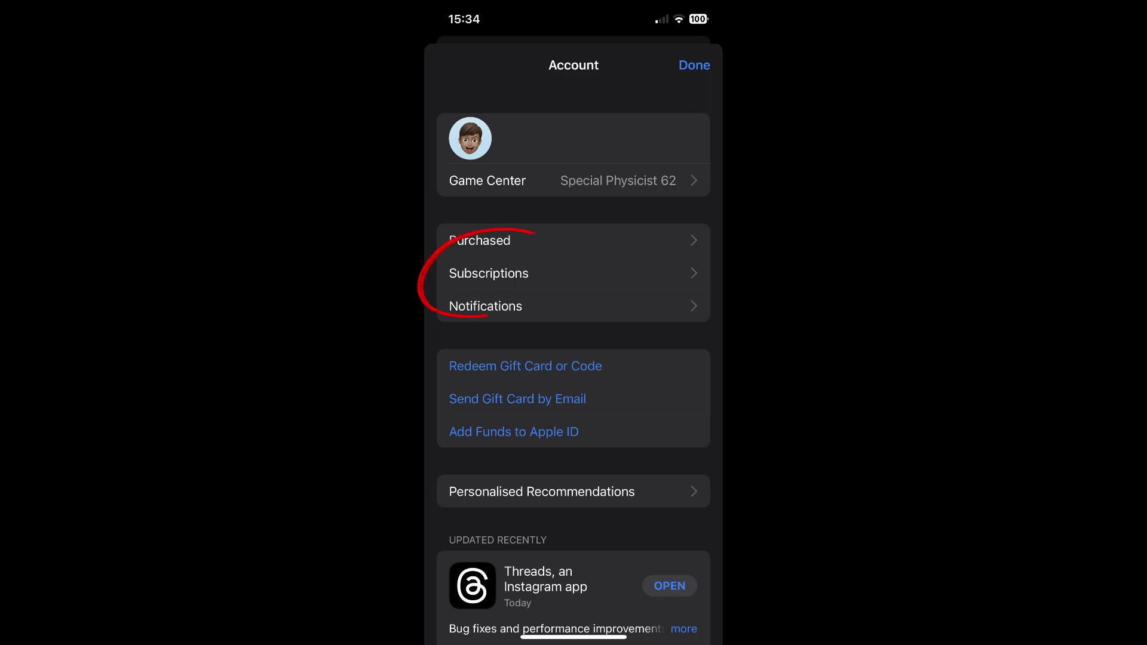
click(488, 272)
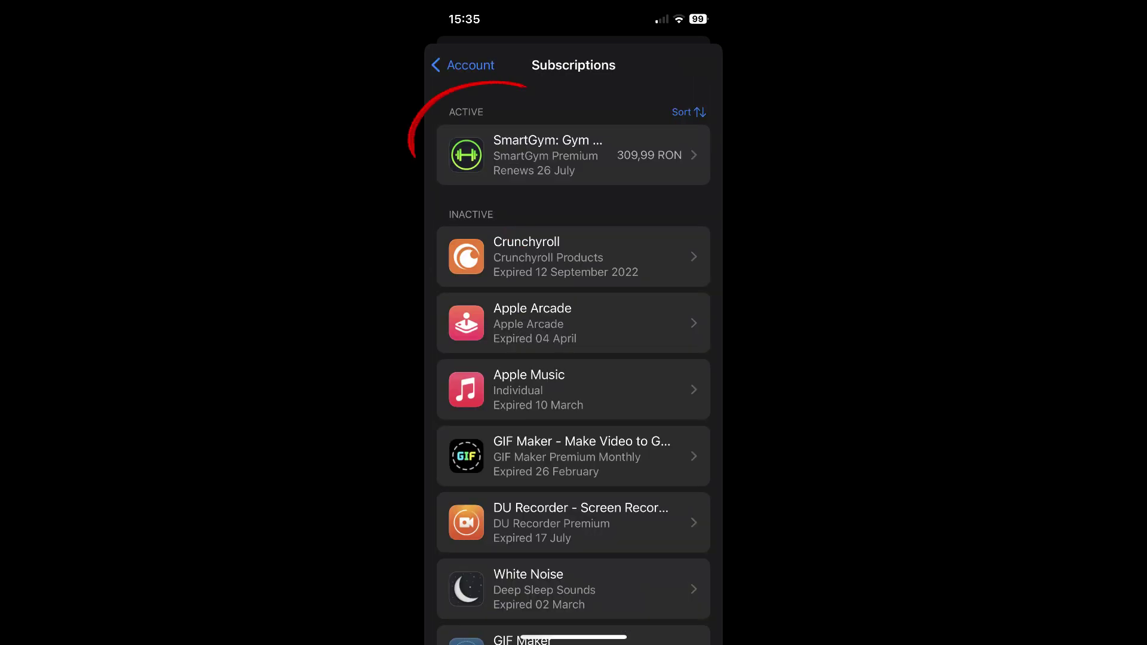
click(573, 155)
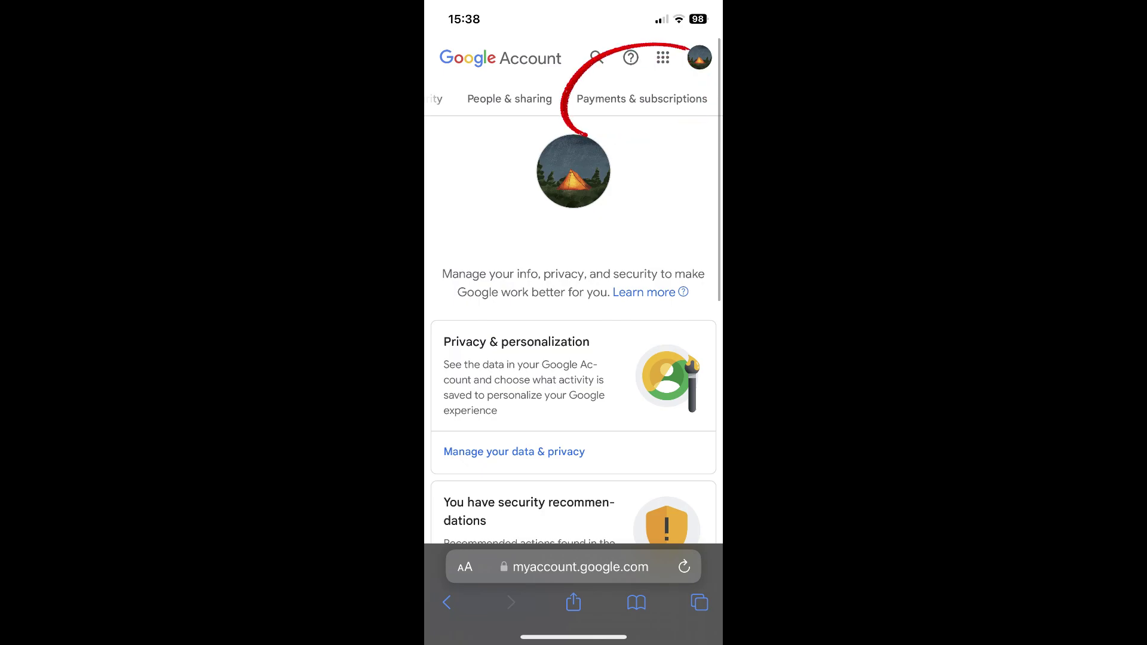
Open Manage subscriptions under Google Account's Payments & subscriptions, confirming no subscriptions exist
click(642, 99)
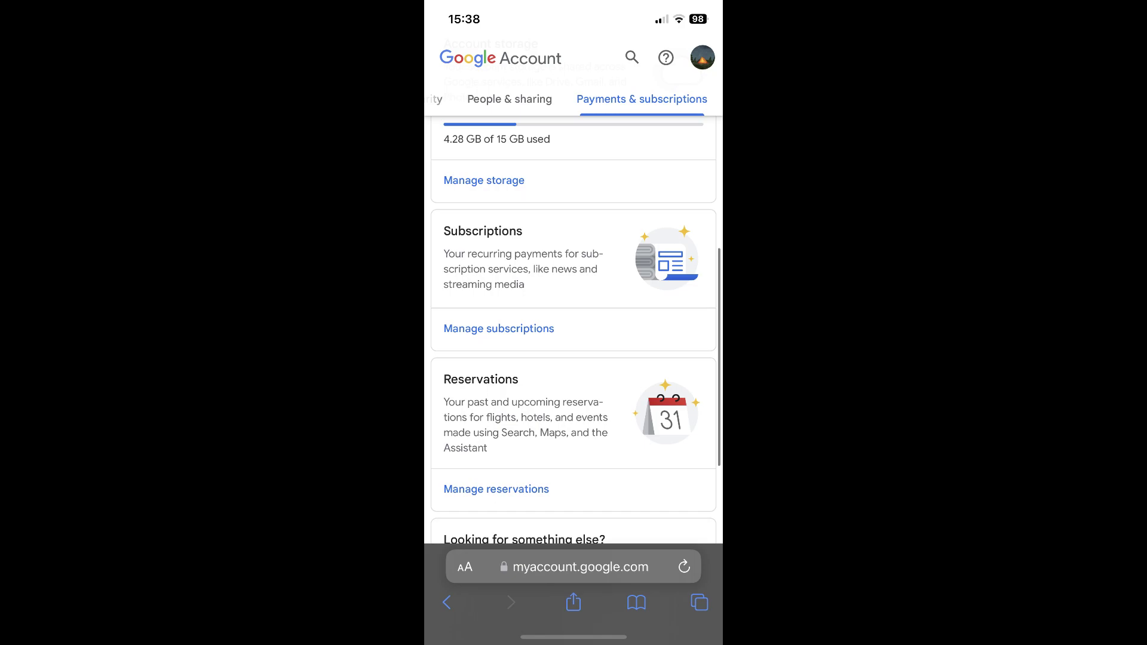
click(498, 328)
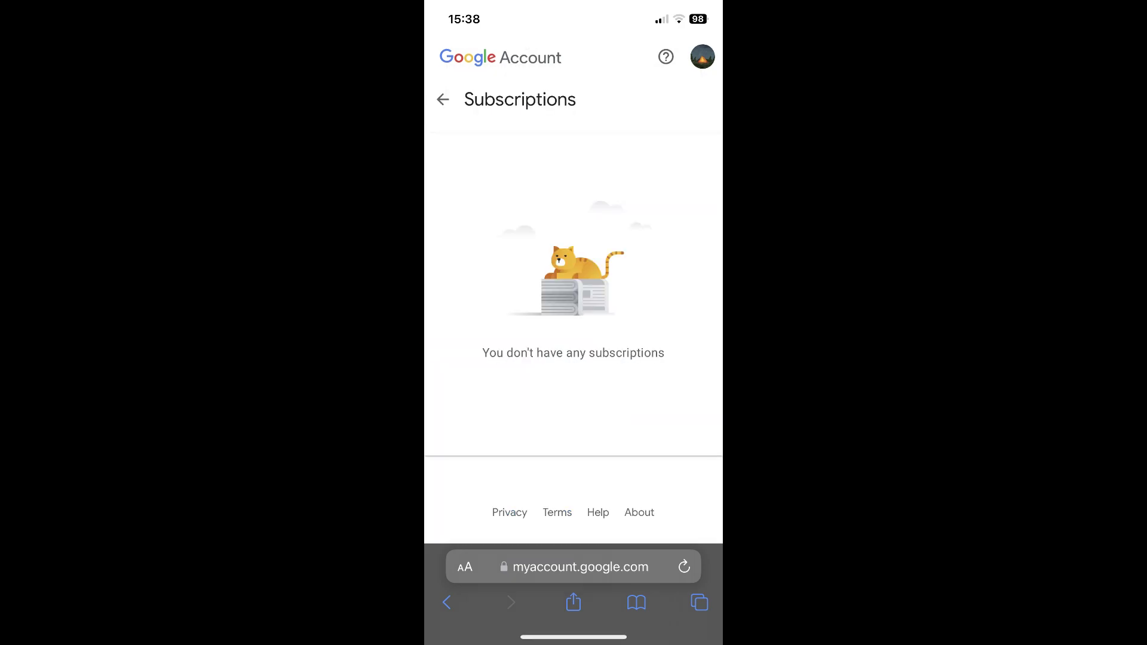